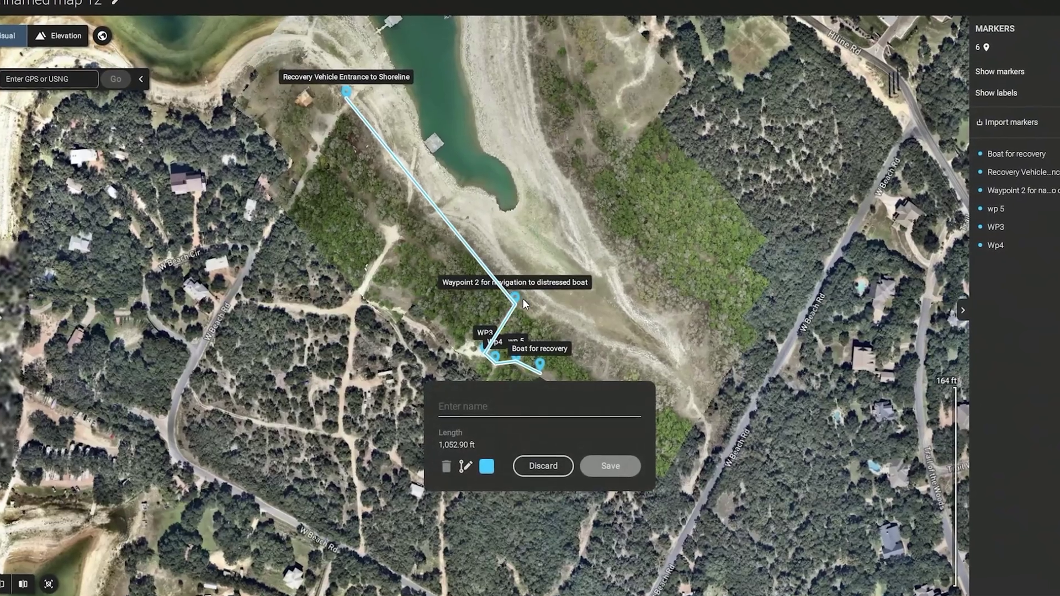
Load Unnamed map 6, the backyard lot annotated with measurements like 'width of aggregate'.
type("Dry")
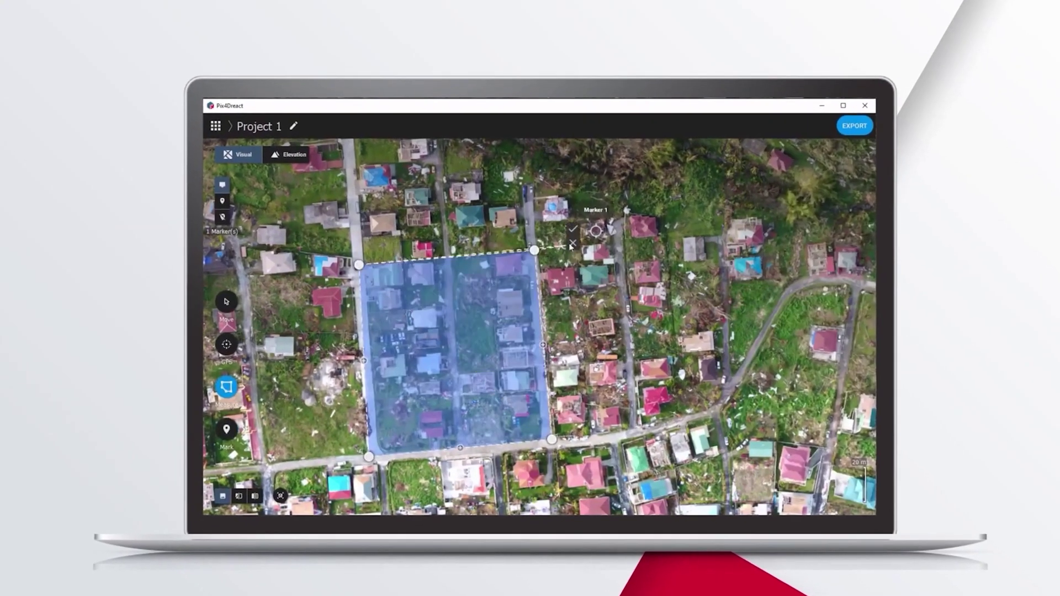
type("Are")
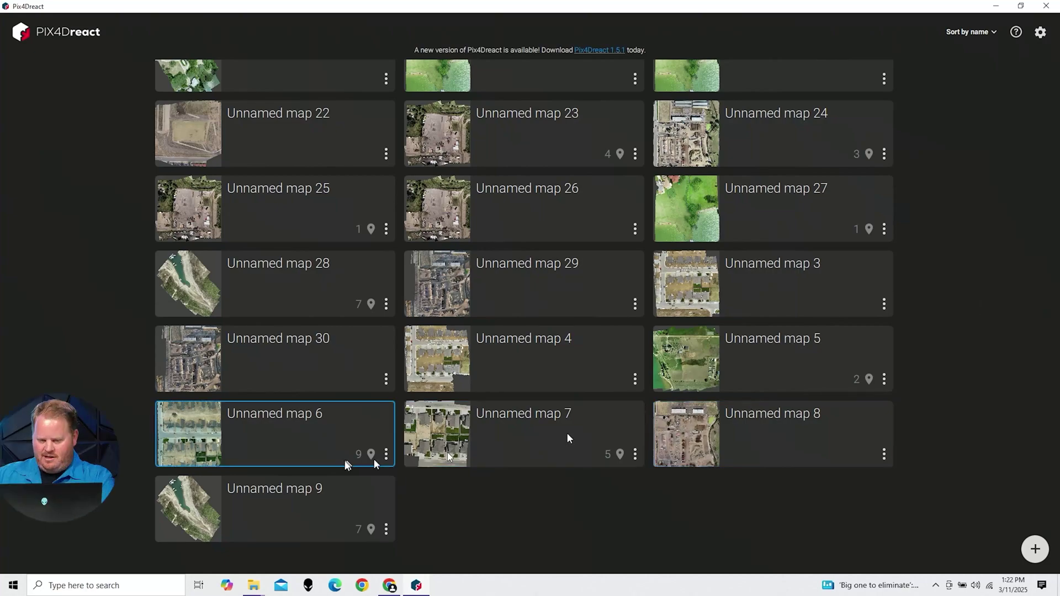
left_click(287, 442)
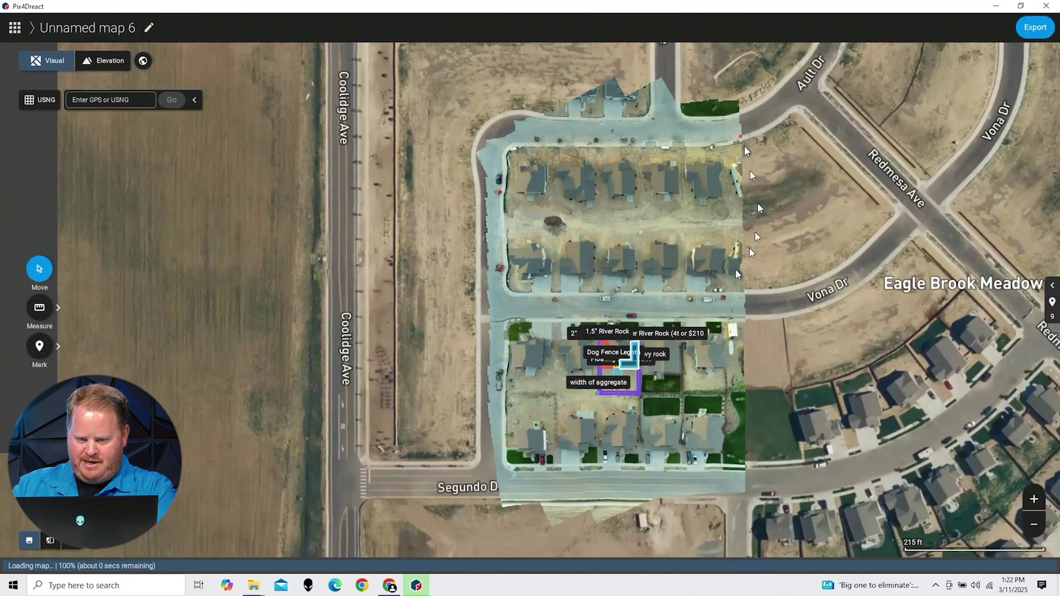
scroll(551, 284, "up", 2)
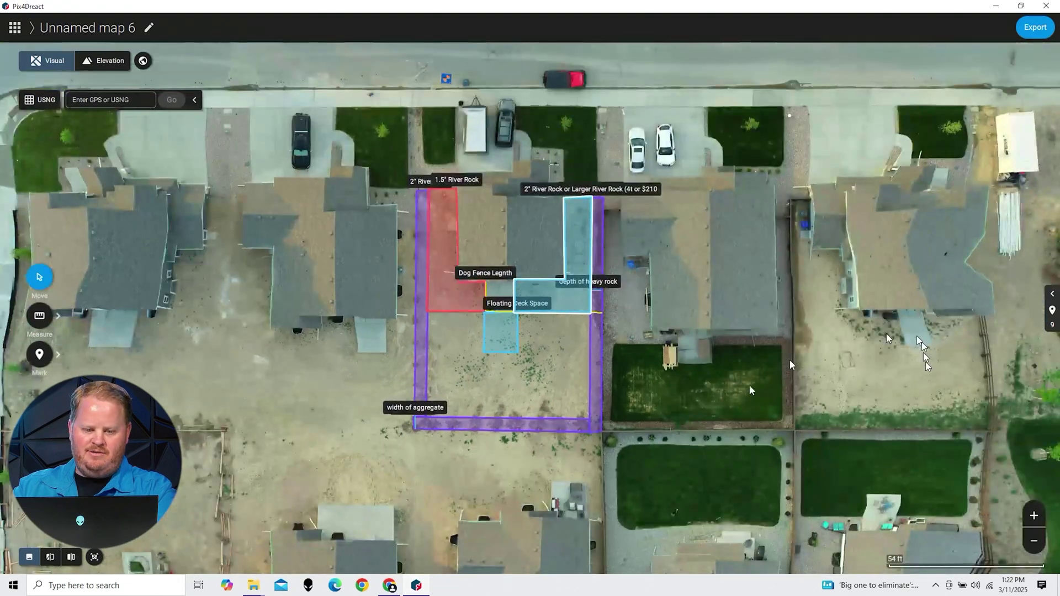
scroll(494, 389, "up", 1)
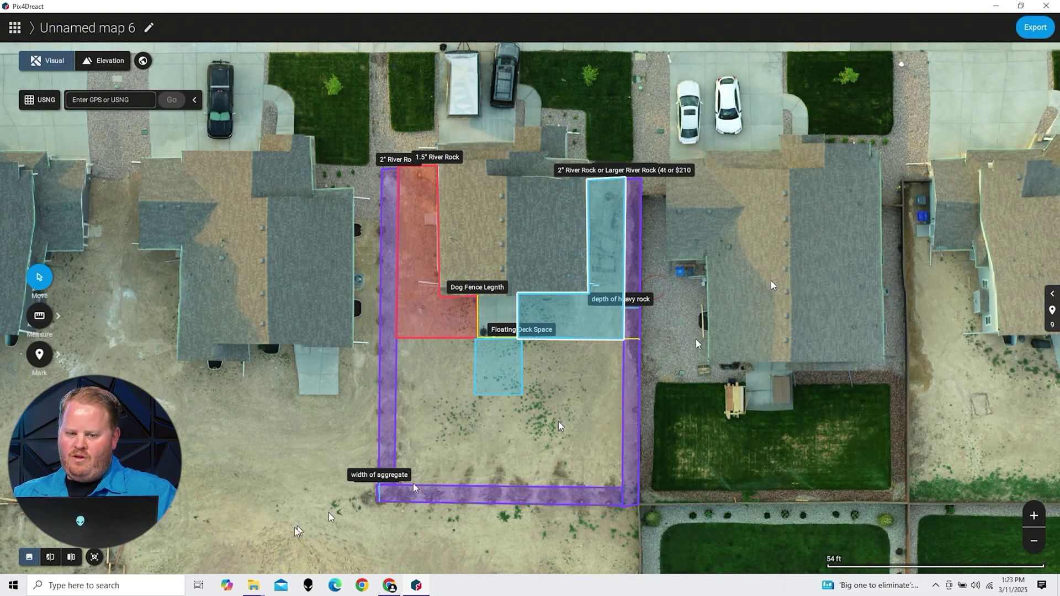
scroll(363, 408, "up", 3)
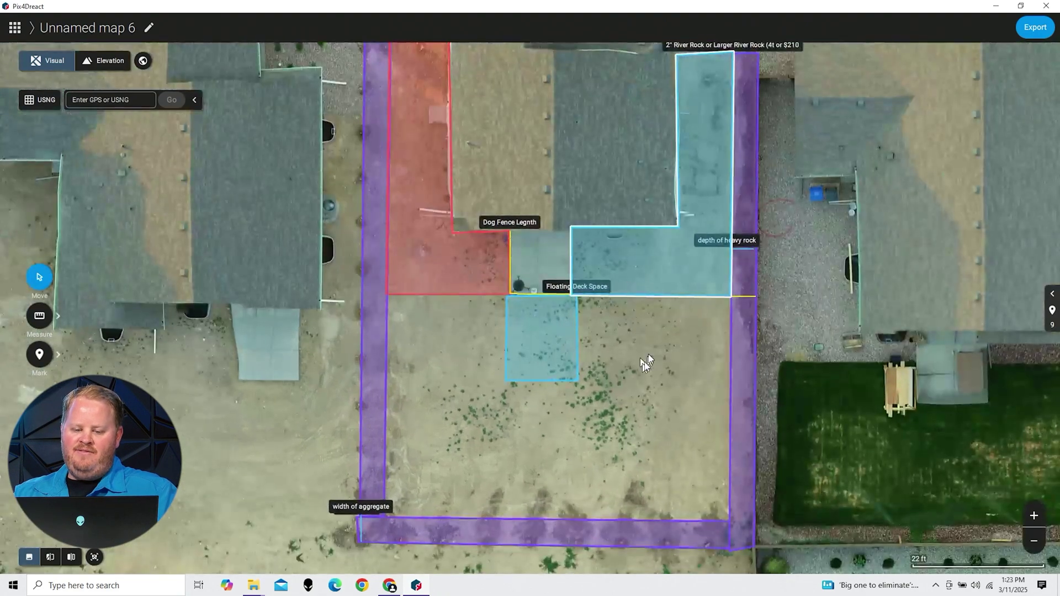
left_click_drag(646, 362, 607, 418)
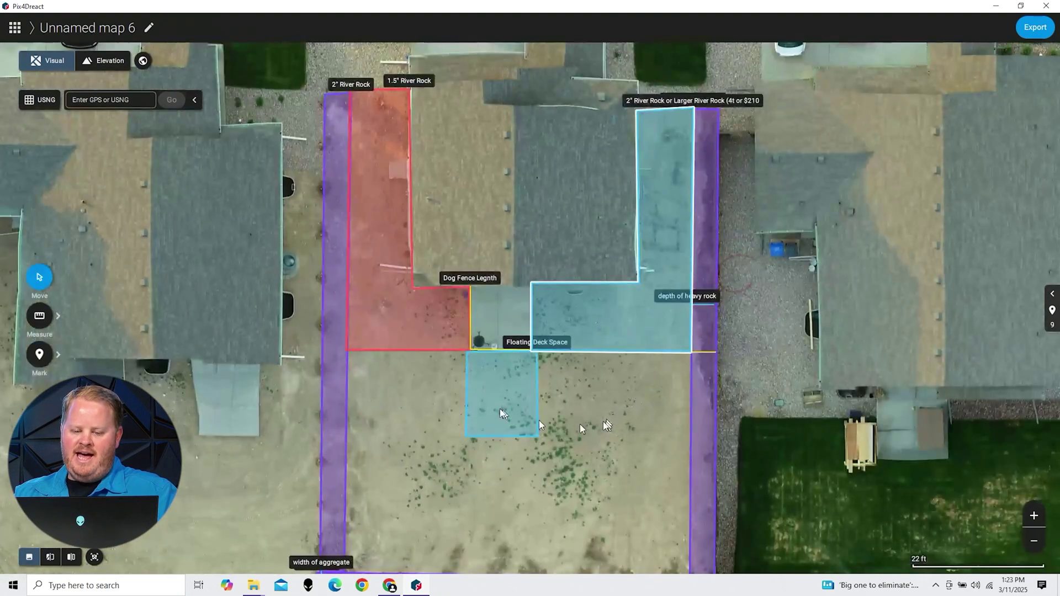
left_click(504, 393)
left_click(551, 325)
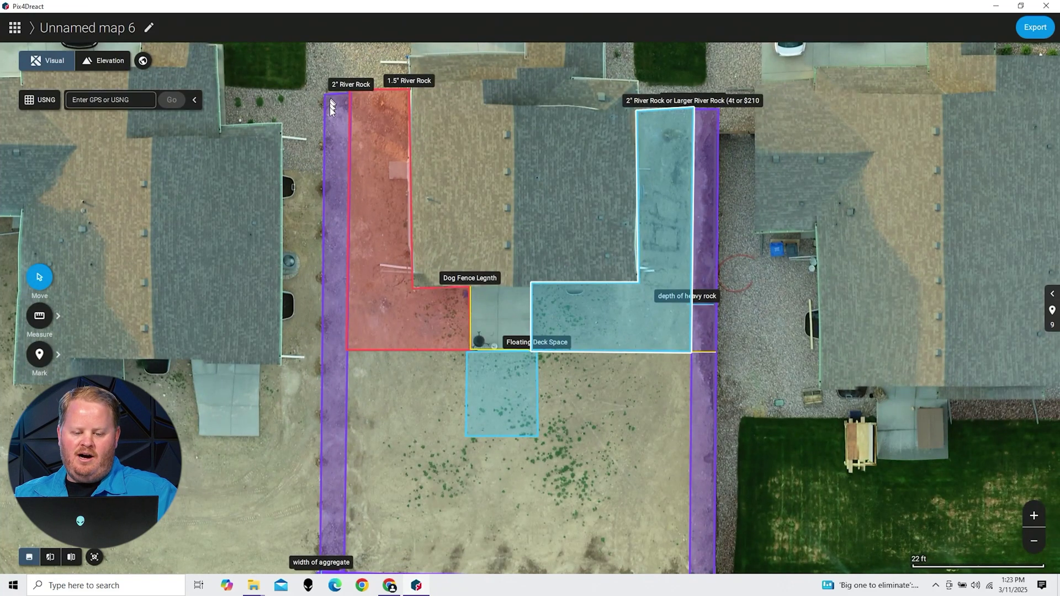
scroll(343, 315, "down", 3)
left_click_drag(422, 464, 420, 374)
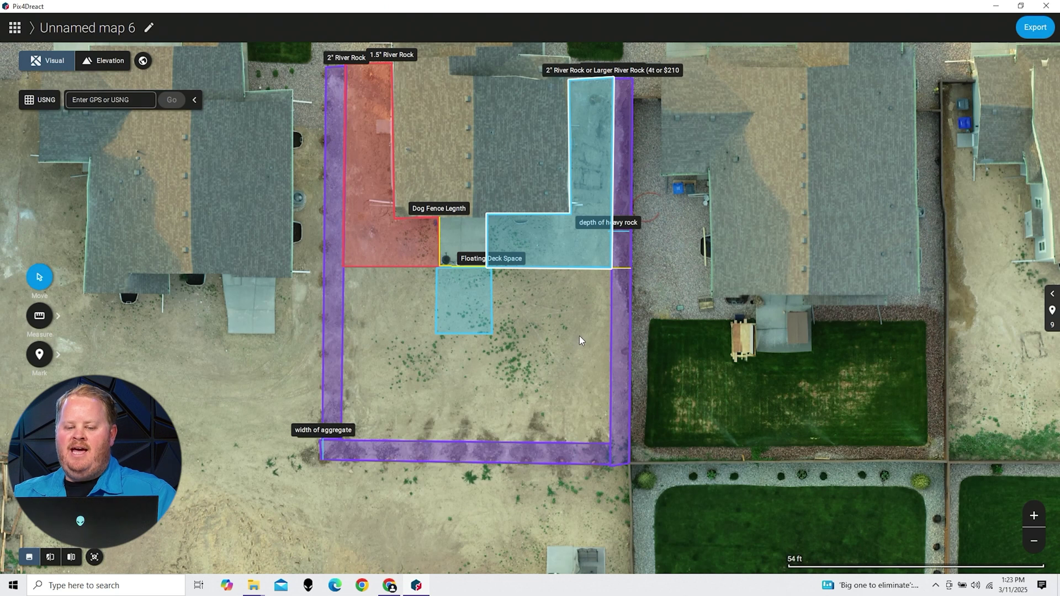
left_click_drag(558, 319, 554, 364)
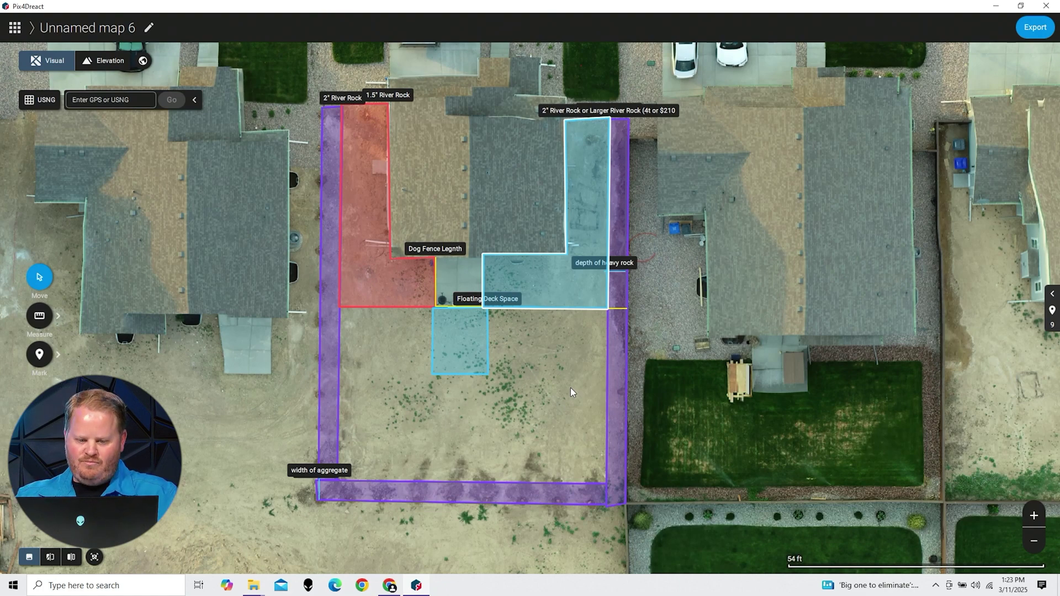
scroll(463, 425, "up", 2)
Check the coordinates of a point on the gravel strip near the deck, then dismiss them.
scroll(460, 411, "up", 1)
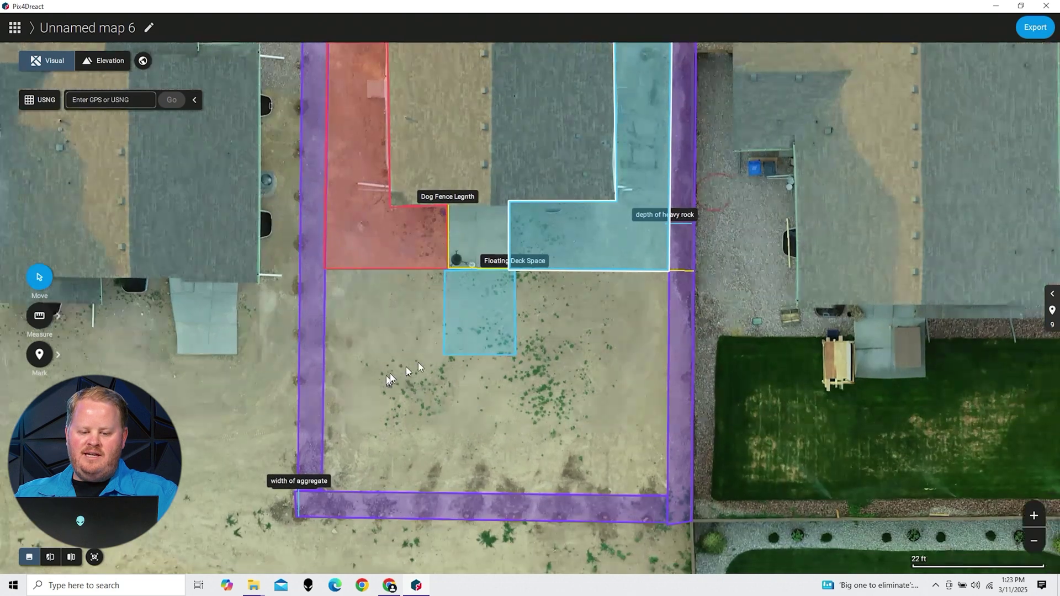
left_click_drag(405, 367, 439, 343)
left_click(355, 327)
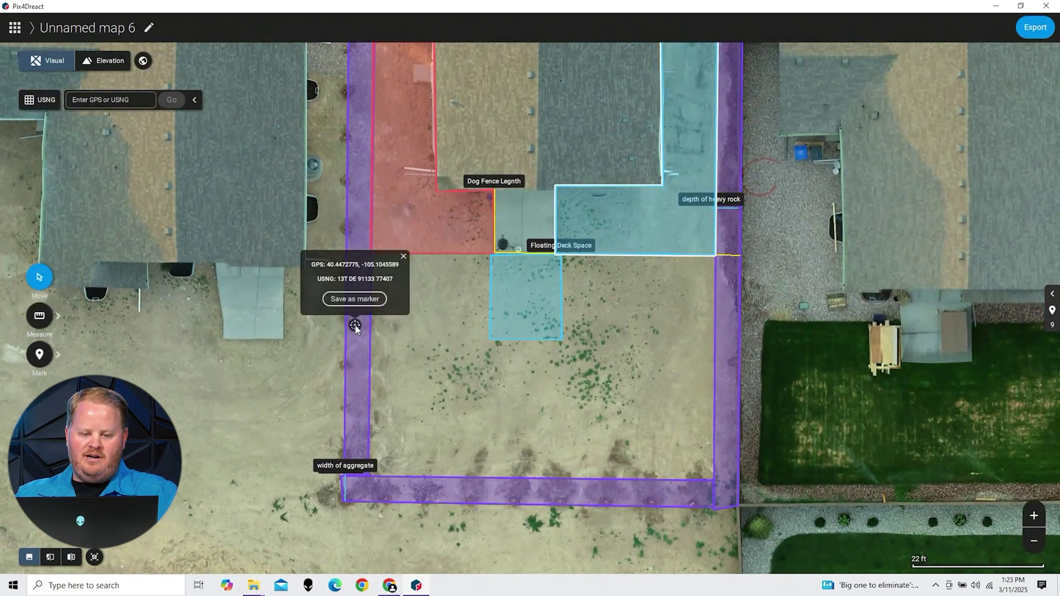
left_click(402, 257)
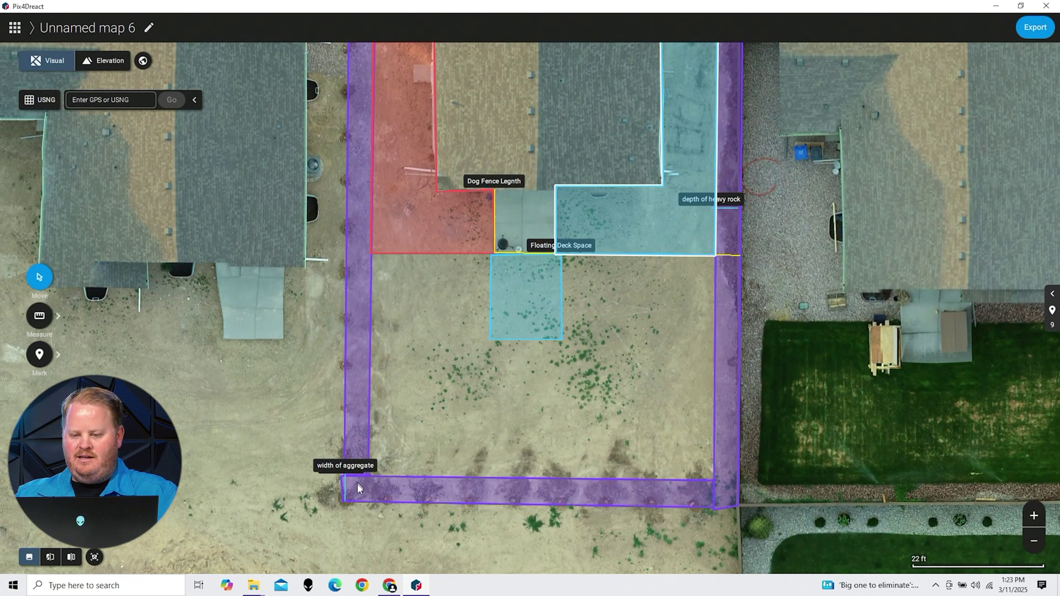
Frame the whole backyard on the map and start an area measurement.
scroll(666, 350, "down", 1)
left_click_drag(666, 350, 584, 450)
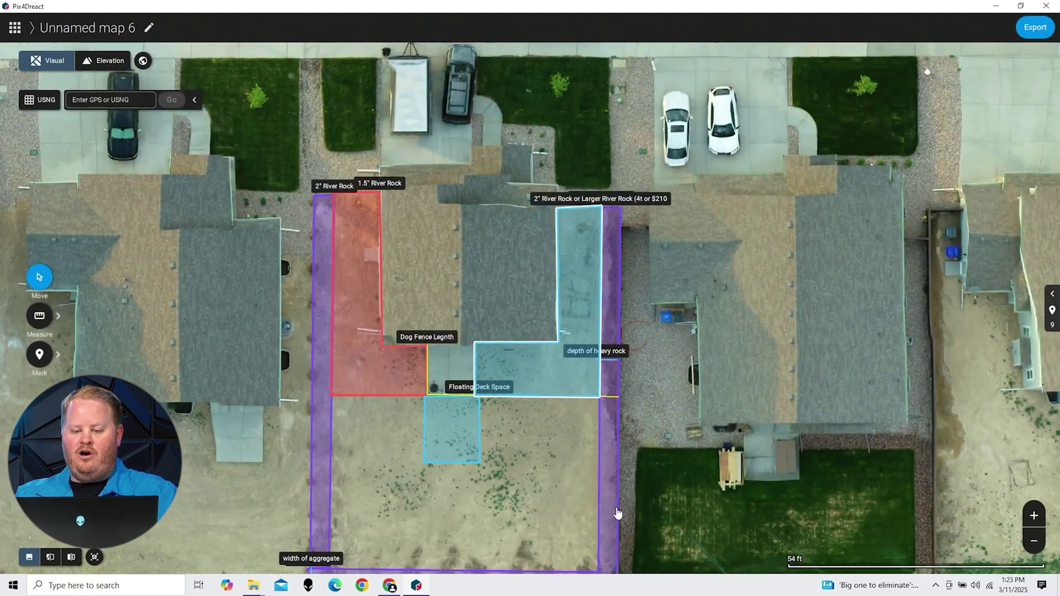
left_click_drag(514, 476, 512, 407)
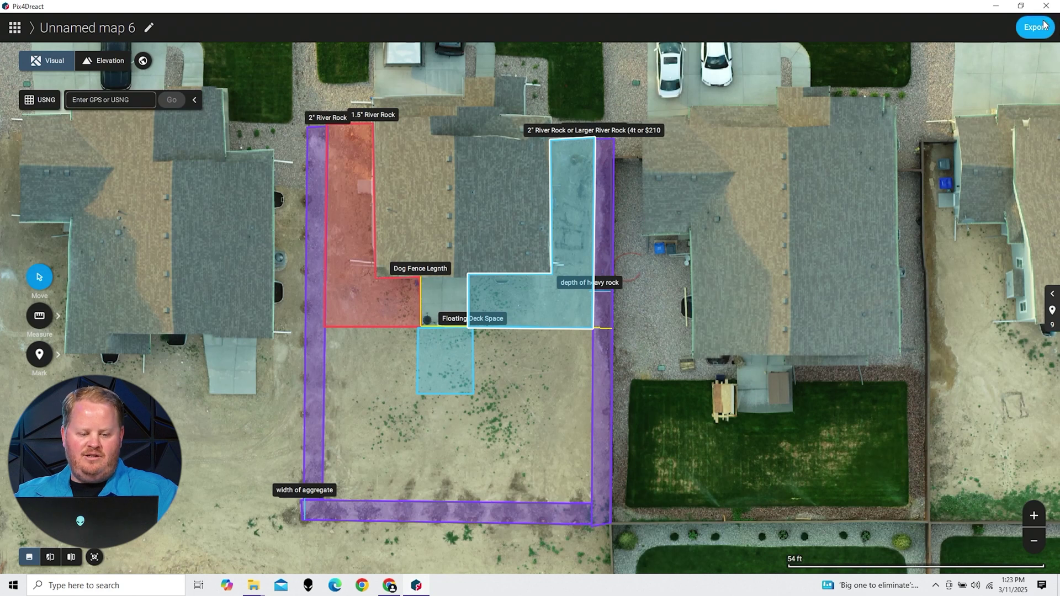
left_click(39, 316)
left_click(114, 313)
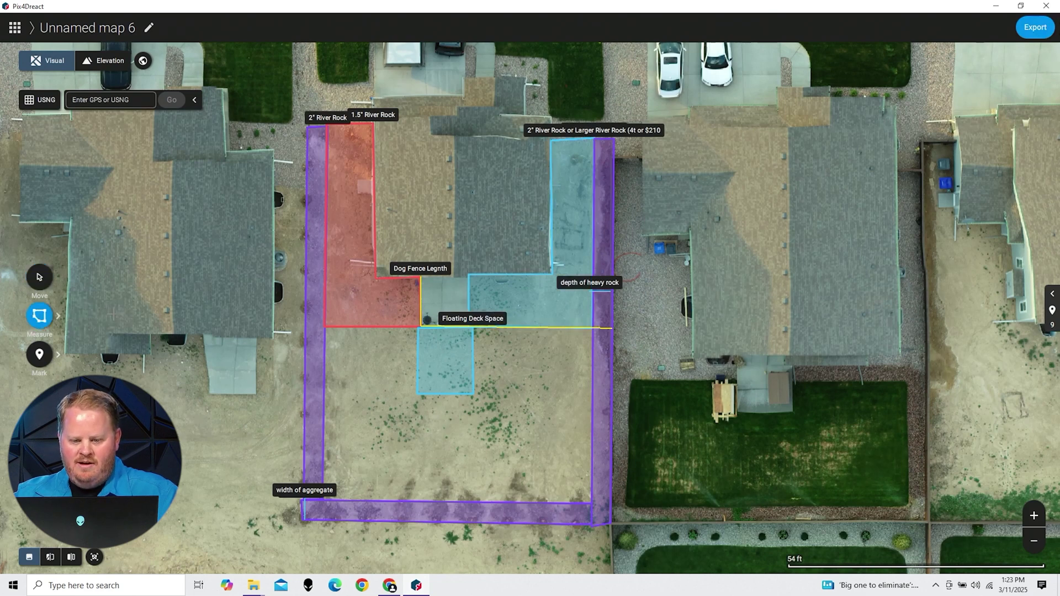
Outline the open yard, notched around the deck square, as a 1,861.056 ft² area and save it as a marker.
left_click(474, 329)
left_click(592, 329)
left_click(591, 502)
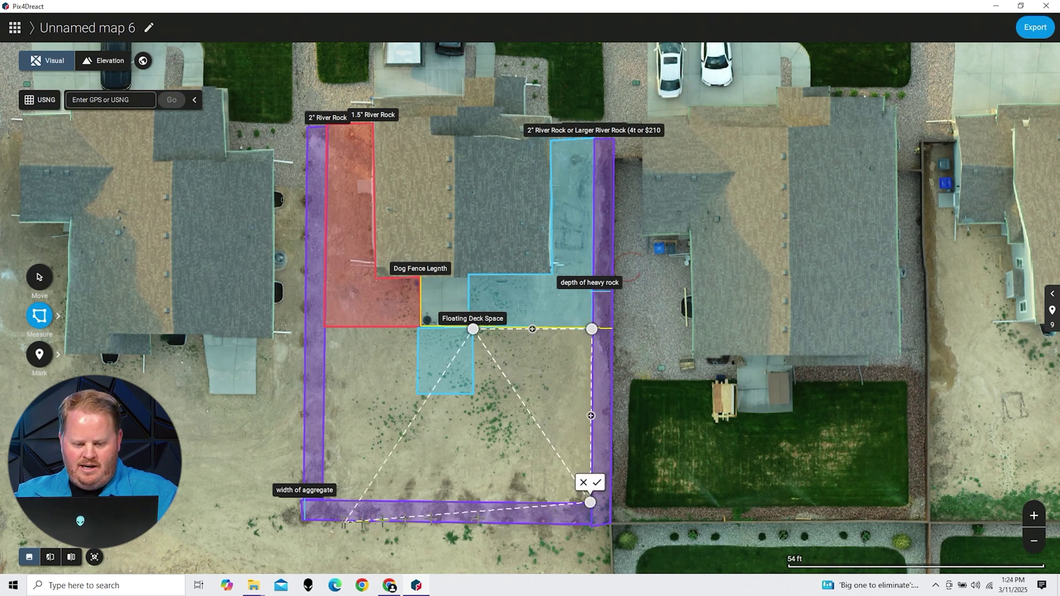
left_click(322, 500)
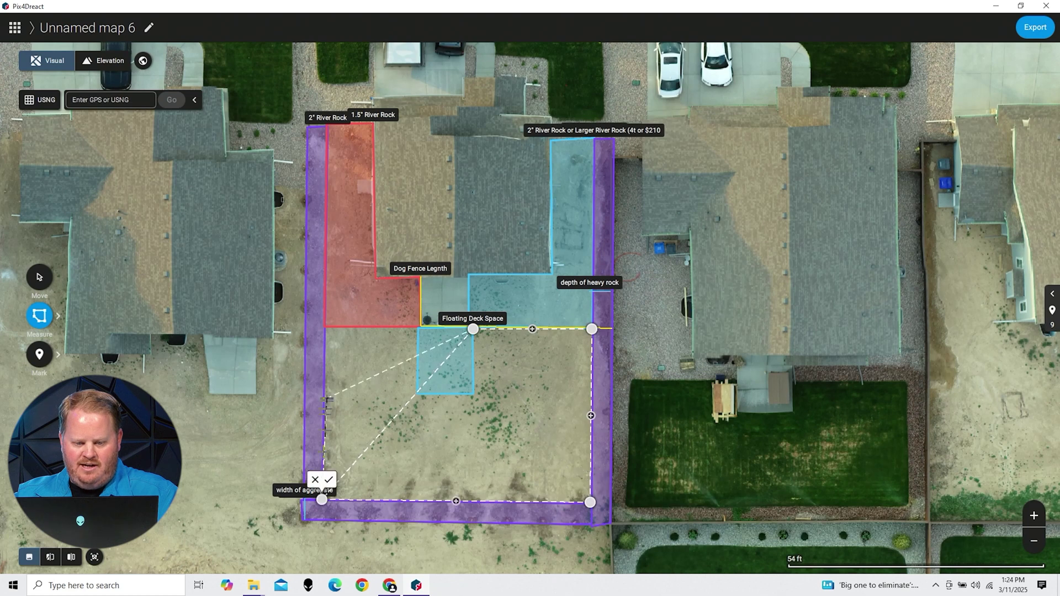
left_click(326, 329)
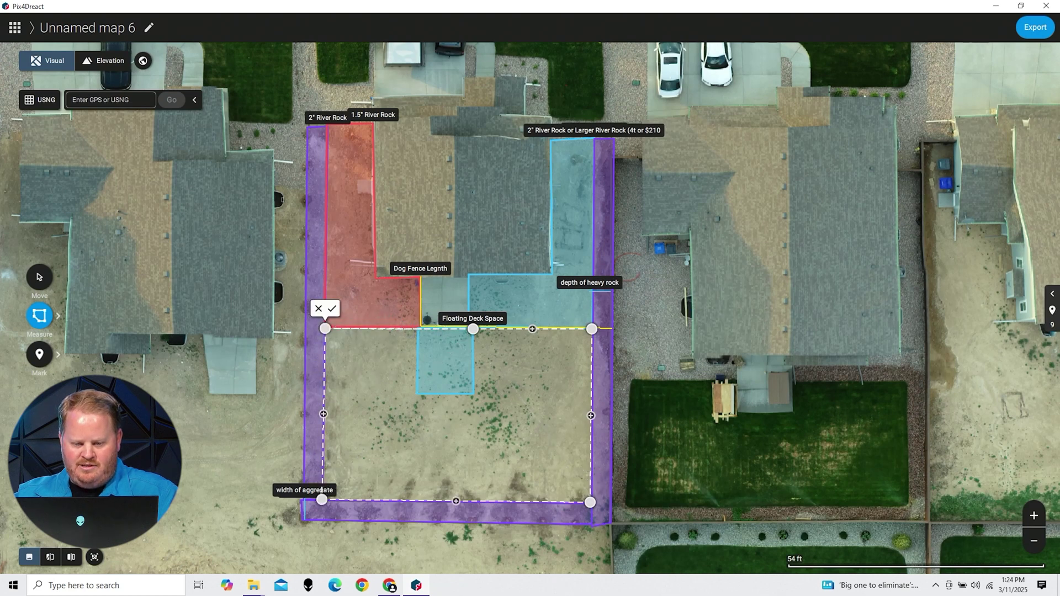
left_click(417, 329)
left_click(417, 394)
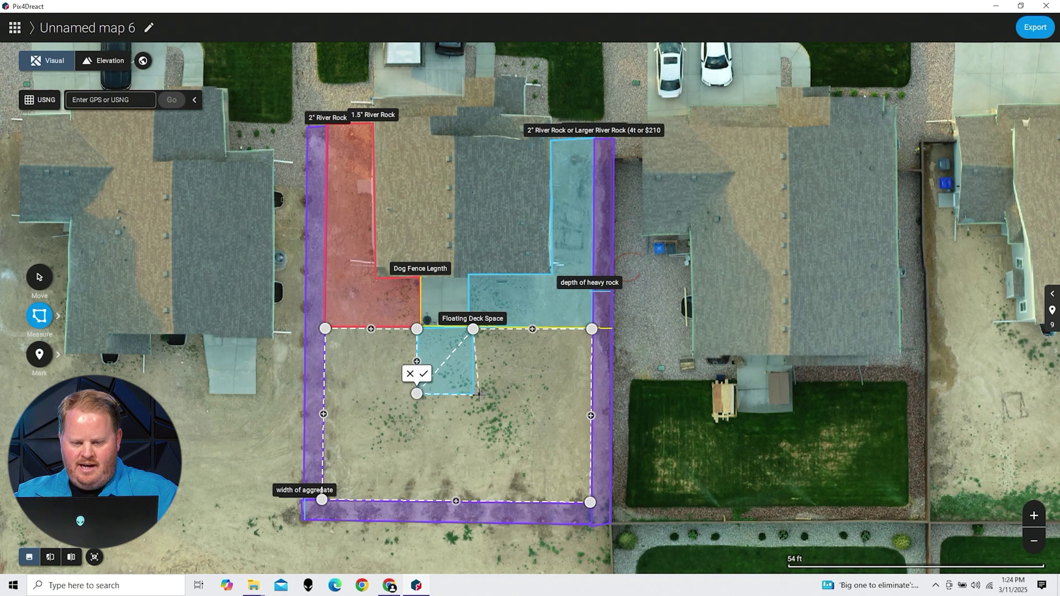
left_click(478, 395)
left_click(474, 330)
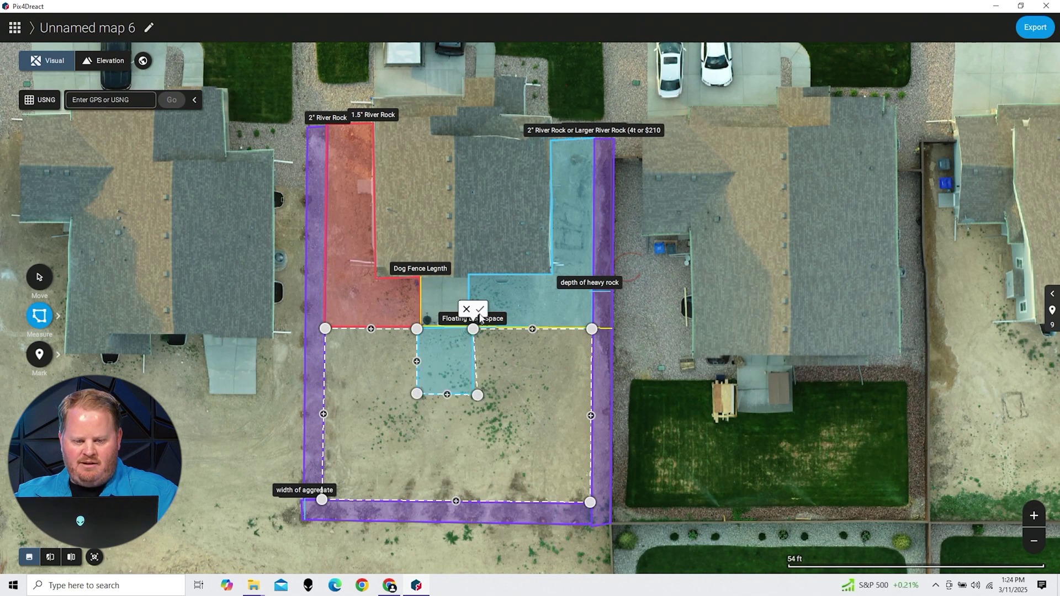
left_click(480, 310)
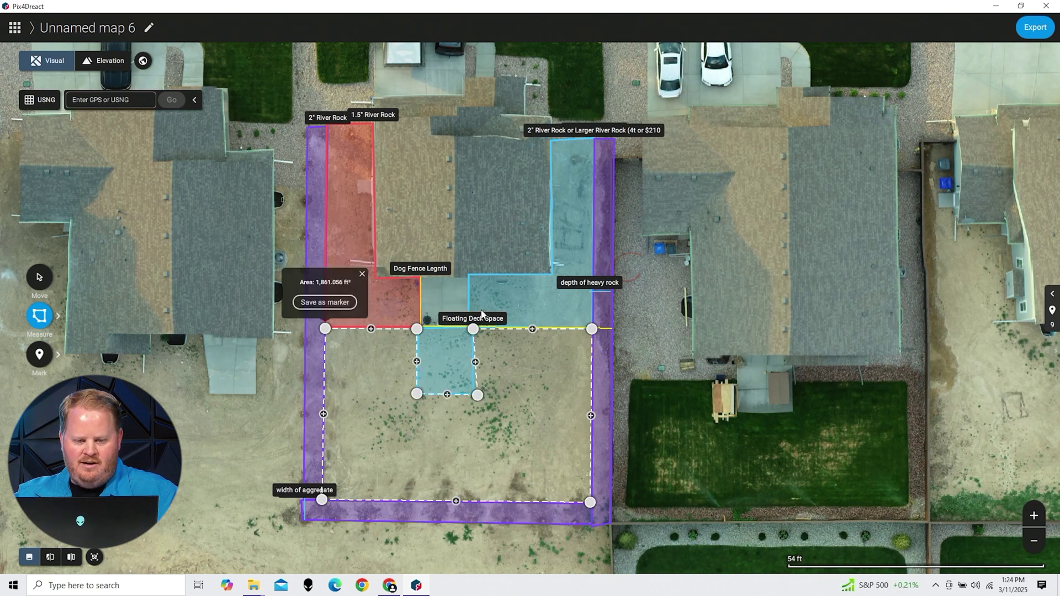
left_click(326, 303)
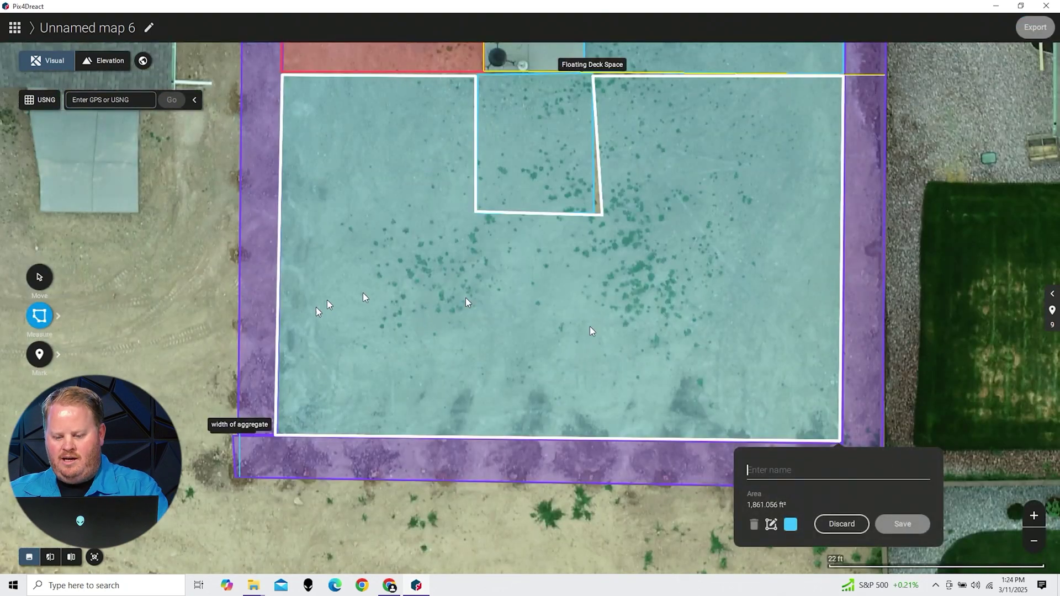
Make the area marker orange, name it 'Yellow Grass Area', and save it.
left_click(790, 524)
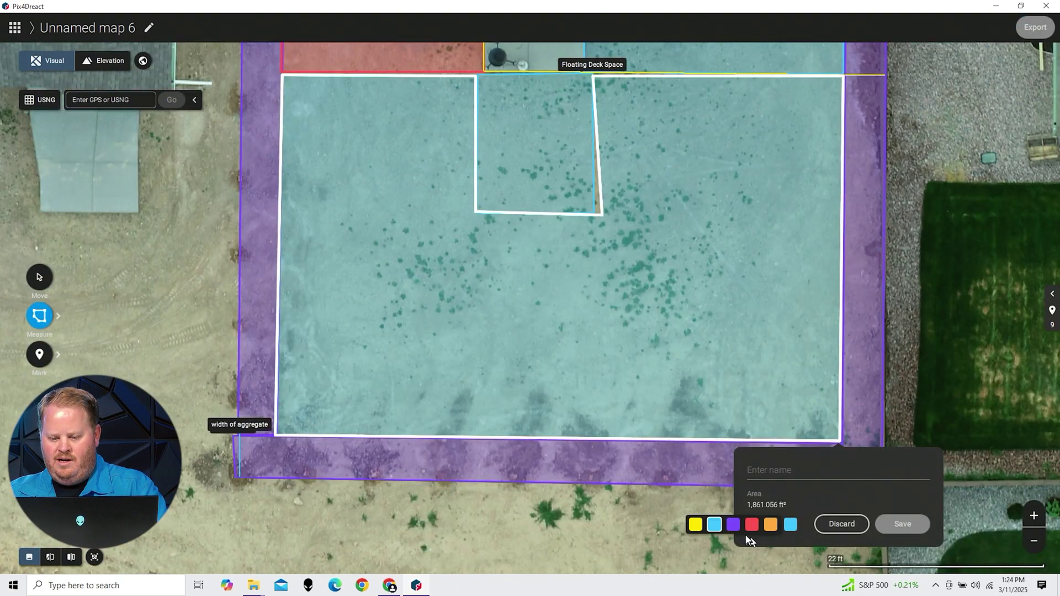
left_click(771, 525)
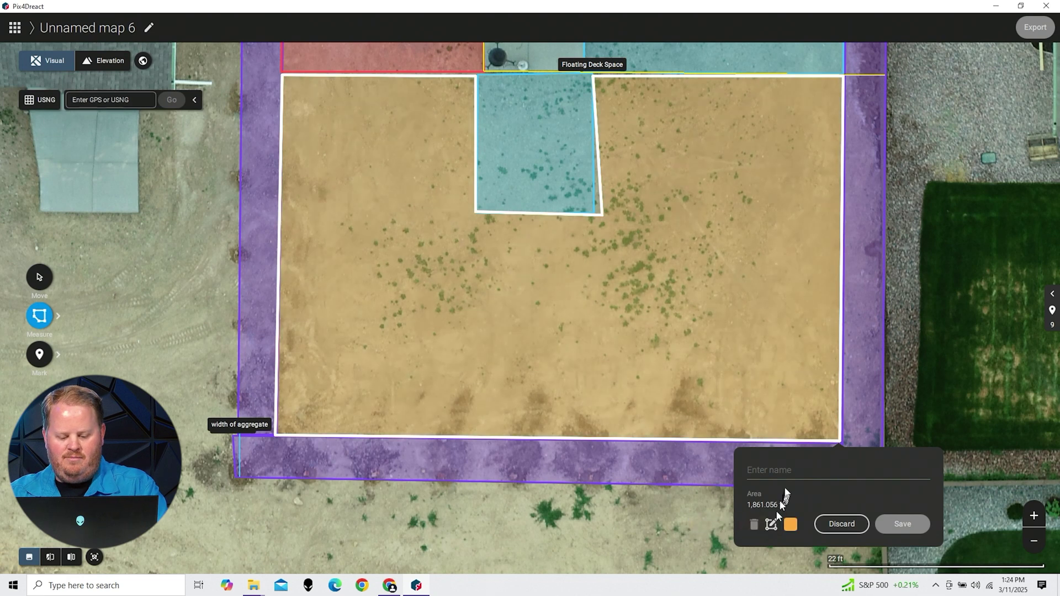
type("Yellow Grass Area")
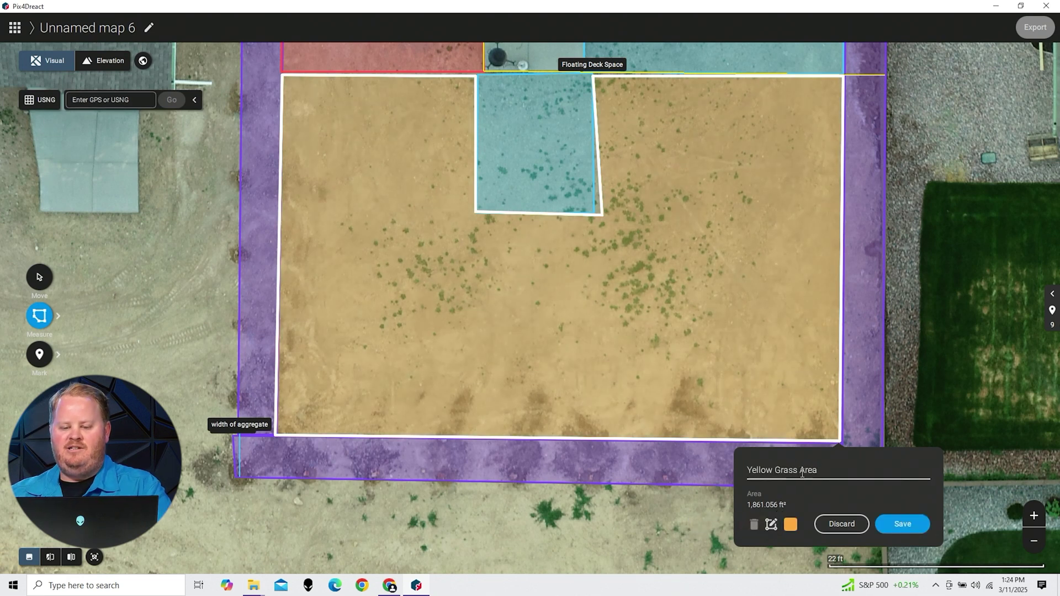
left_click(902, 524)
scroll(706, 194, "down", 3)
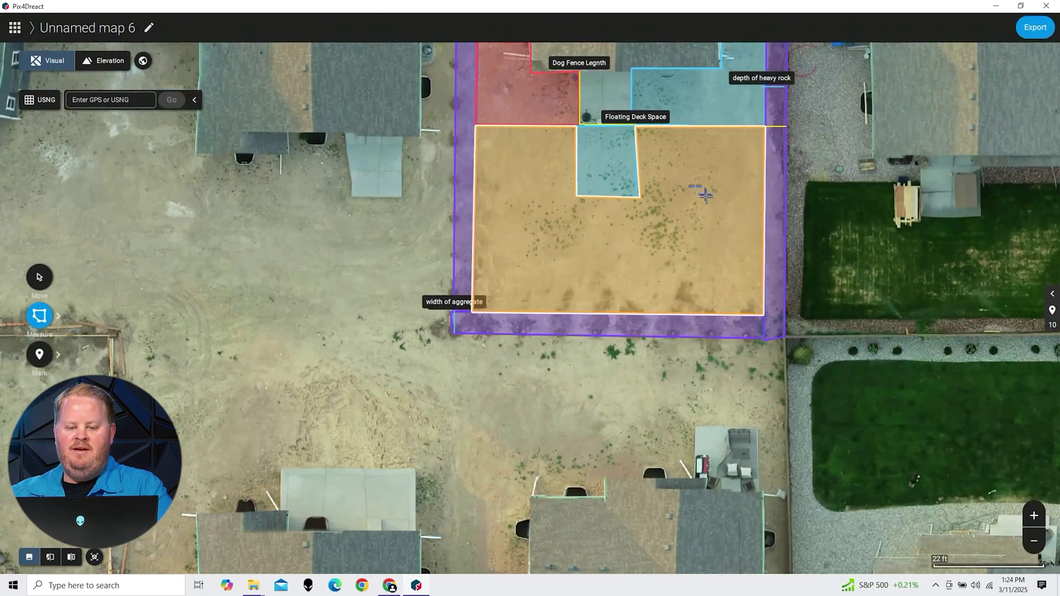
Export the map as a Standard PDF report with markers included.
left_click_drag(706, 194, 590, 367)
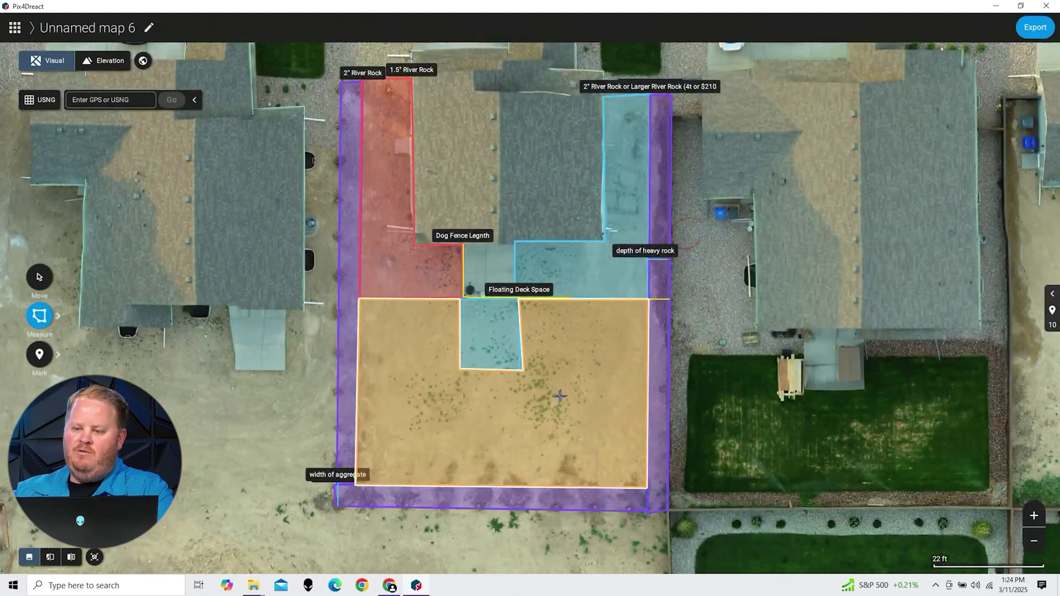
left_click(1035, 28)
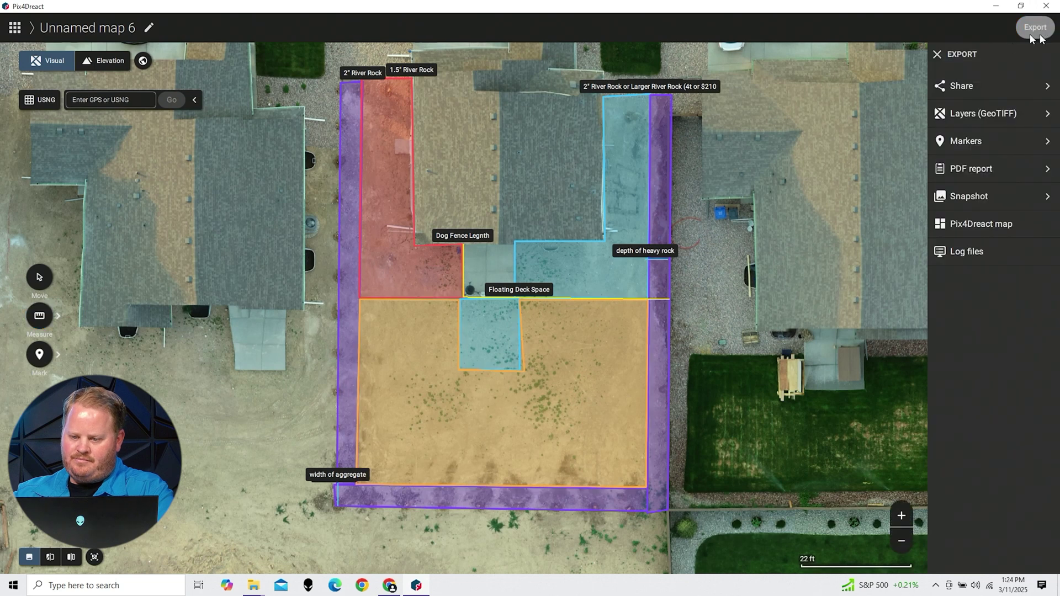
left_click(989, 169)
left_click(973, 489)
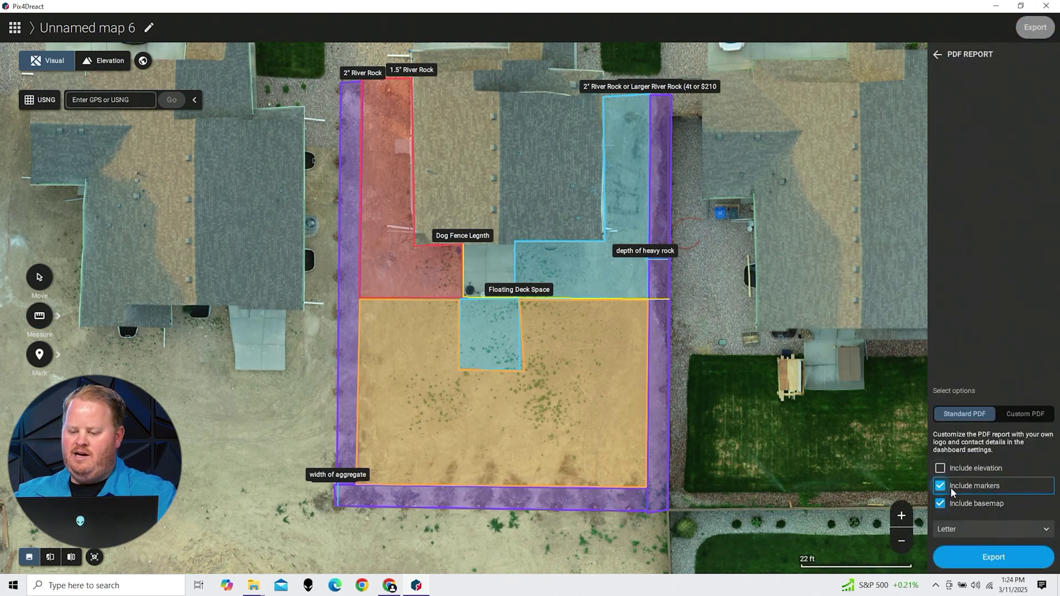
left_click(994, 558)
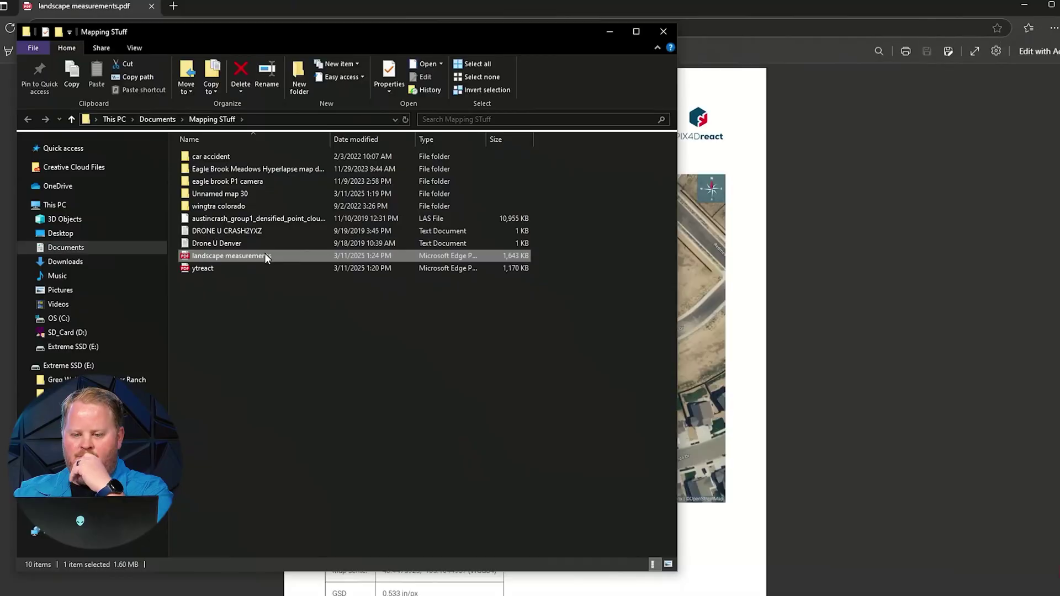
Open the exported PDF in Edge and select the GSD value 0.533 in/px.
double_click(264, 256)
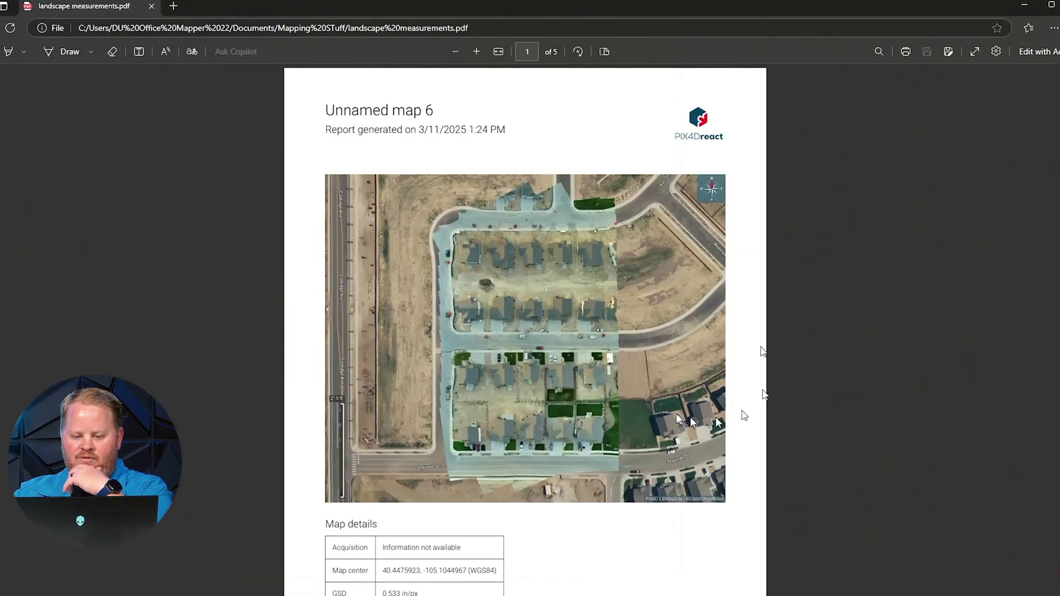
scroll(718, 415, "down", 5)
triple_click(407, 307)
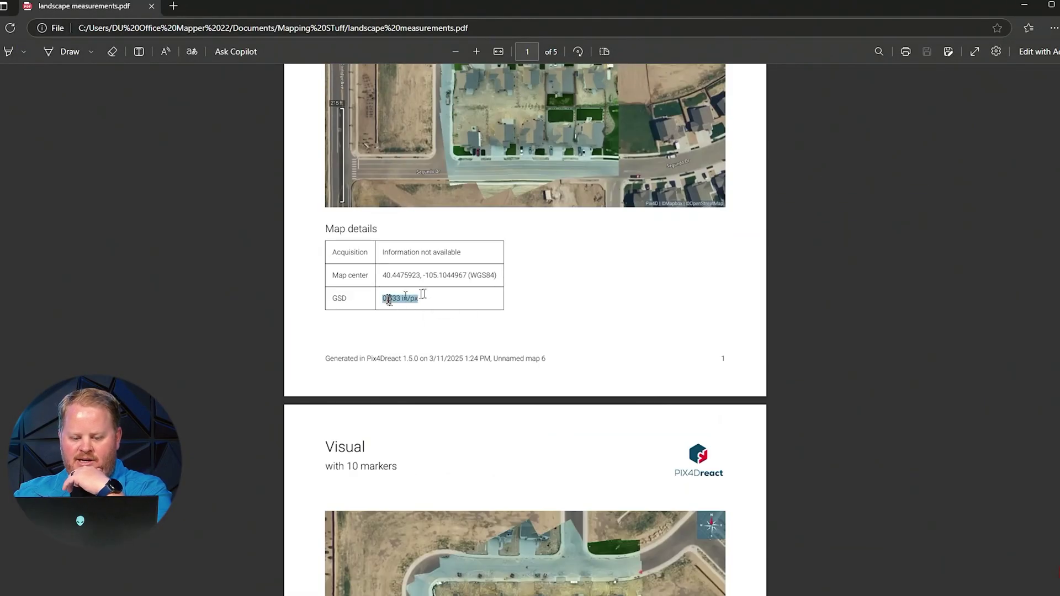
Scroll through the marker pages, selecting area values such as 320.936 ft².
scroll(635, 292, "down", 7)
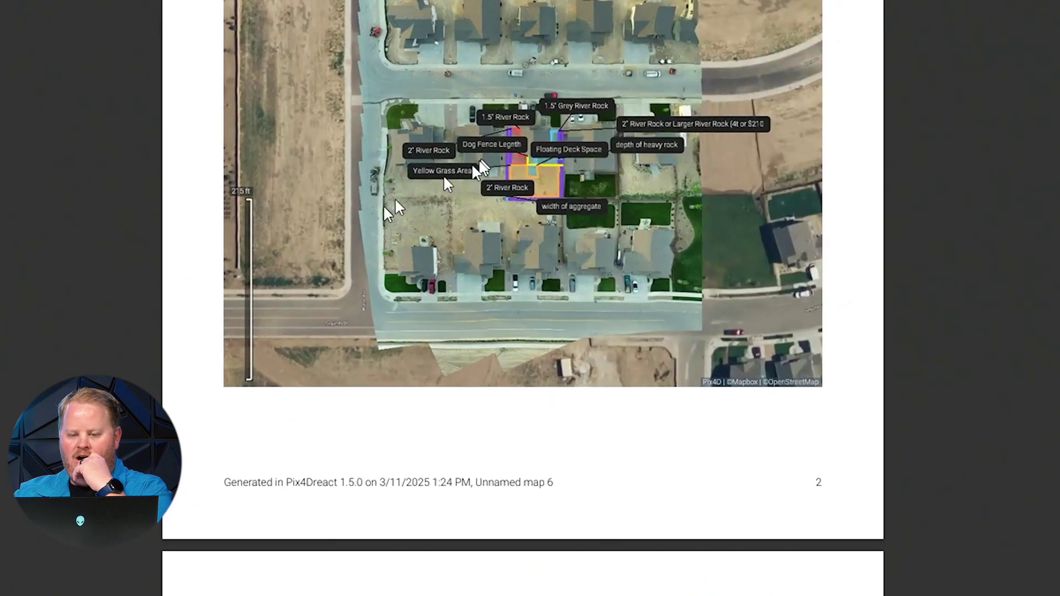
scroll(637, 402, "down", 8)
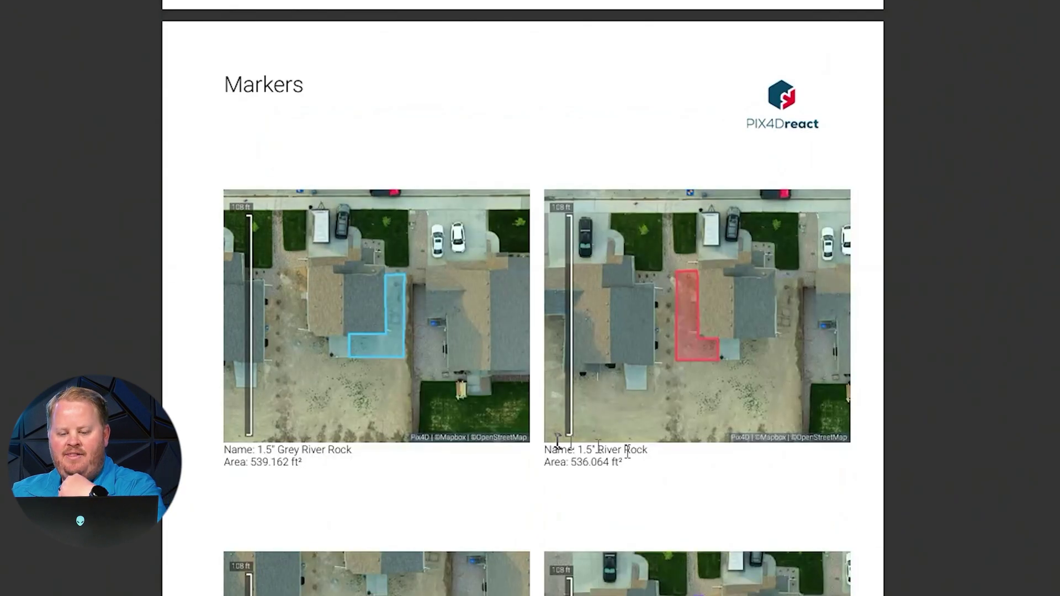
scroll(628, 452, "down", 5)
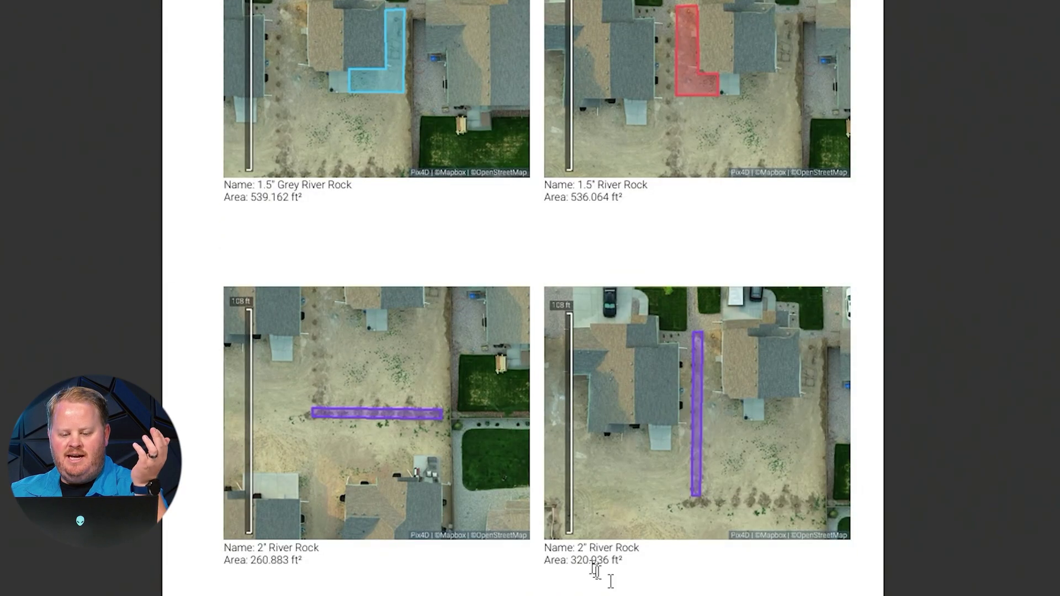
left_click_drag(569, 560, 623, 564)
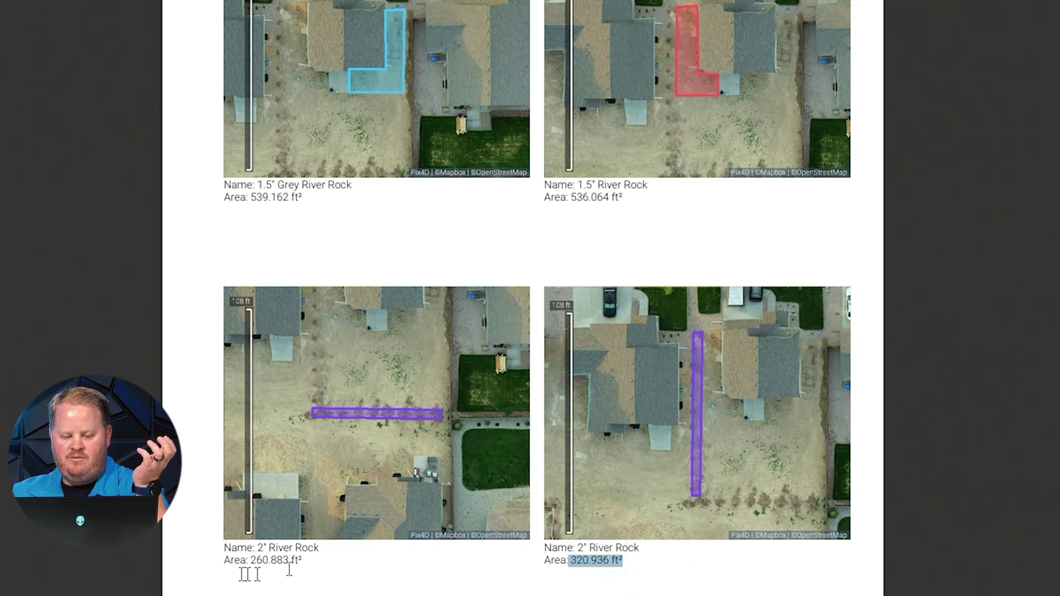
left_click_drag(250, 561, 293, 548)
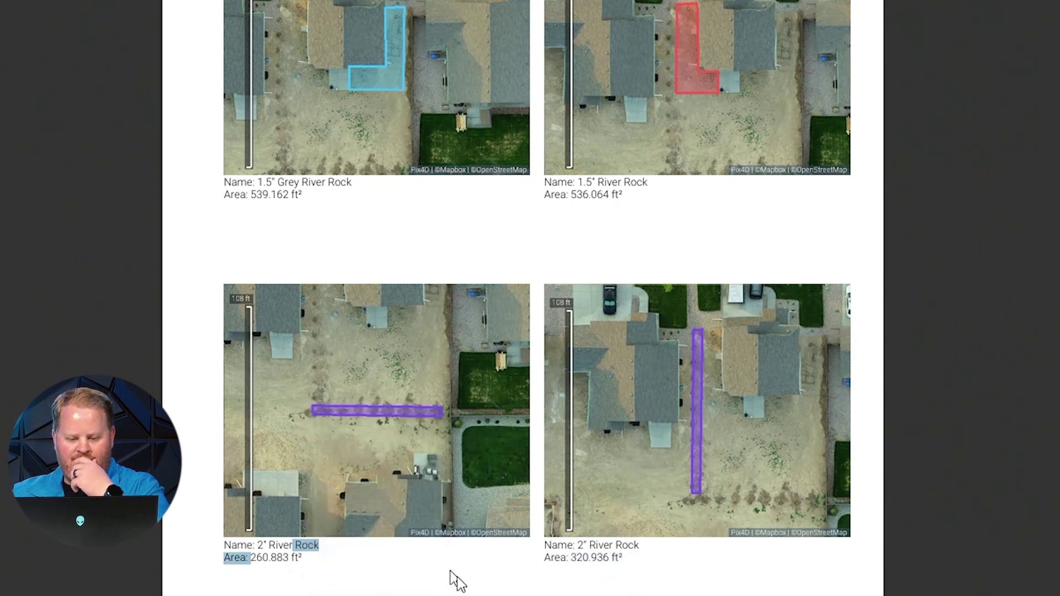
scroll(457, 577, "down", 8)
scroll(456, 571, "down", 5)
left_click_drag(247, 436, 288, 442)
scroll(524, 441, "down", 17)
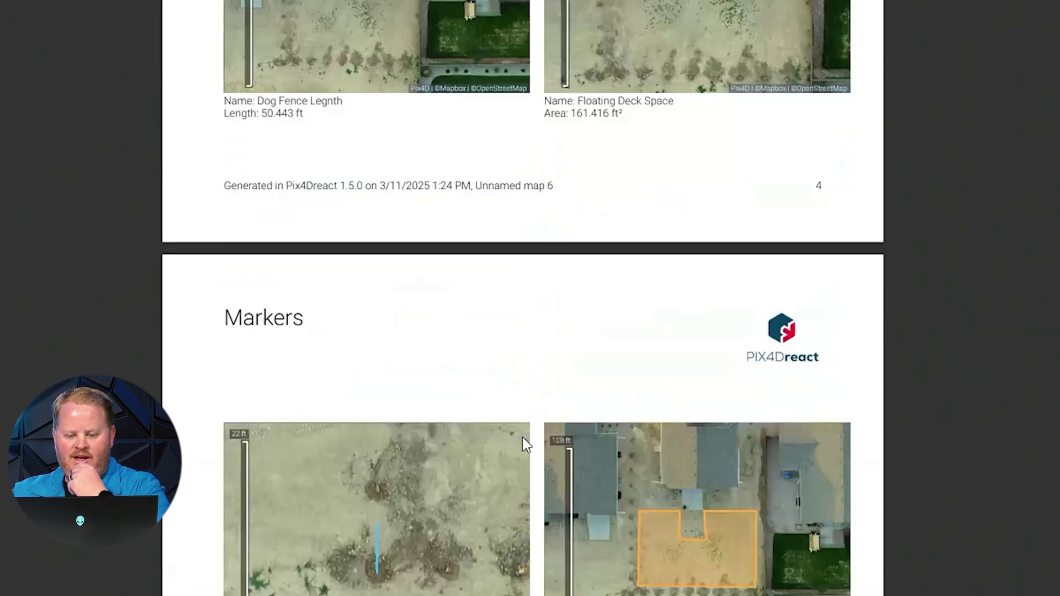
scroll(521, 442, "up", 20)
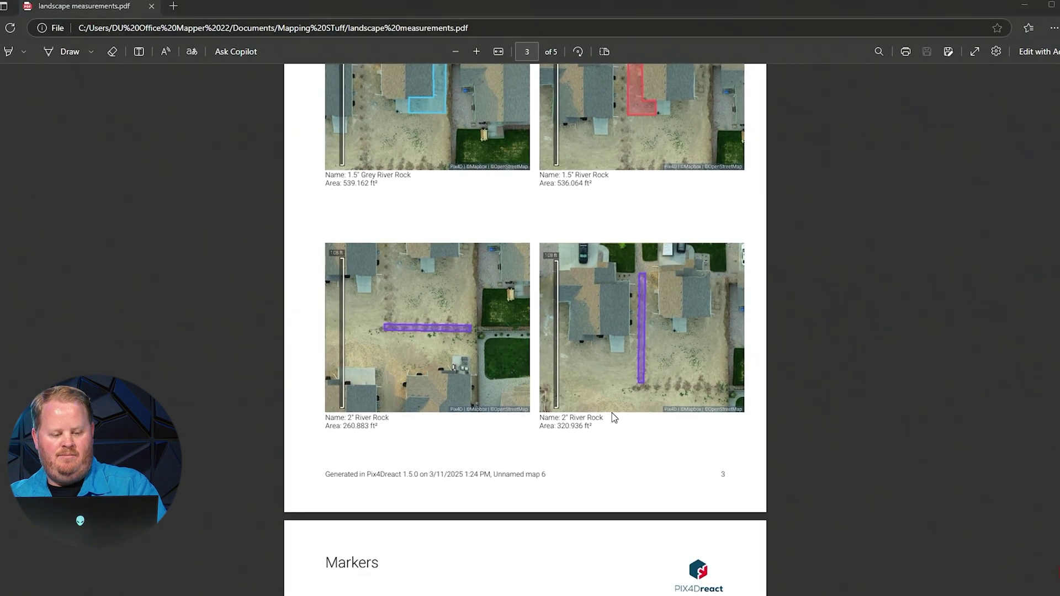
Launch Calculator via the Start menu and place it beside the PDF report.
key("super")
type("calc")
key("Return")
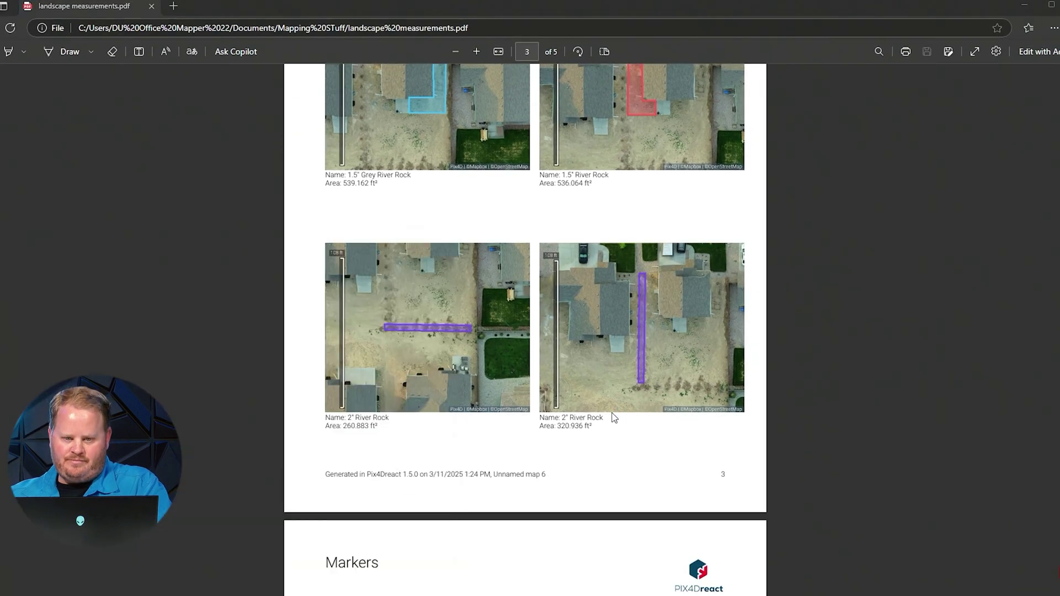
left_click_drag(544, 130, 940, 115)
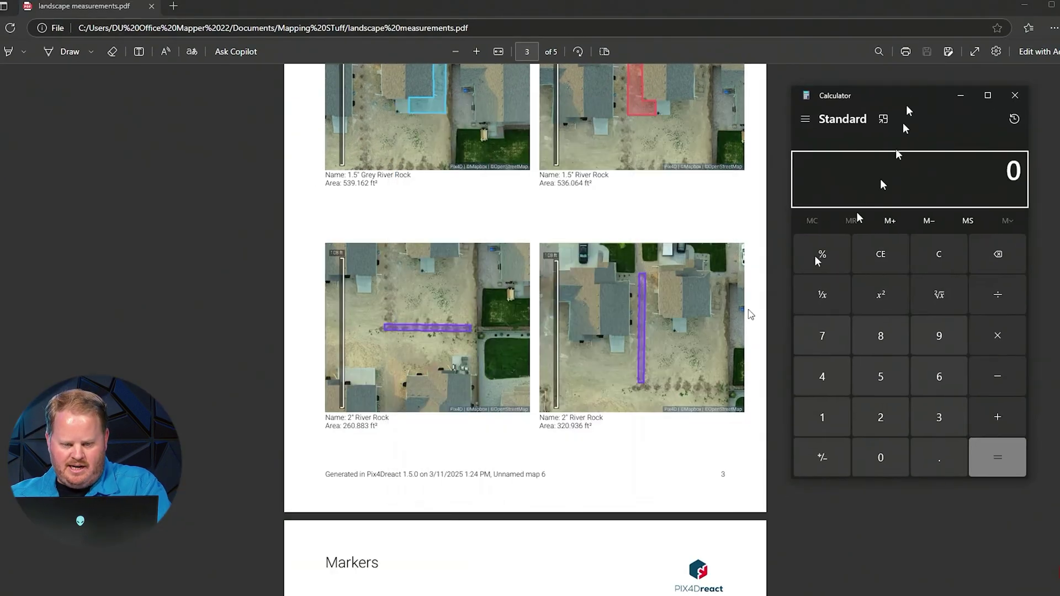
Enter 260 + 320 in Calculator.
left_click(880, 417)
left_click(939, 377)
left_click(880, 457)
left_click(997, 418)
left_click(940, 418)
left_click(880, 417)
left_click(881, 457)
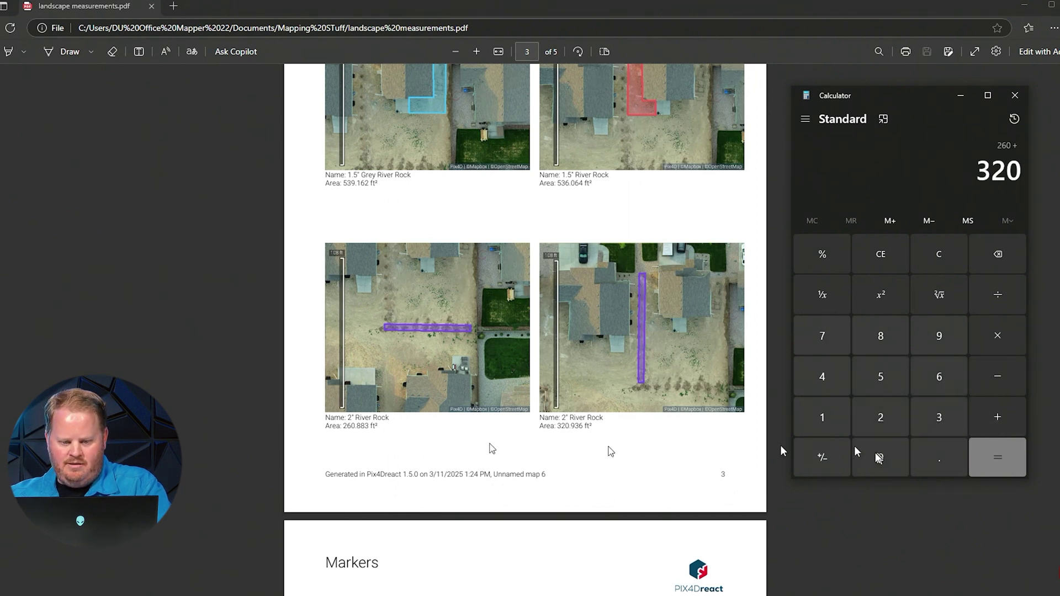
scroll(435, 432, "down", 5)
Add 329 for a river rock total of 909, then return to Pix4Dreact.
left_click(998, 417)
left_click(940, 417)
left_click(881, 417)
left_click(939, 335)
left_click(997, 457)
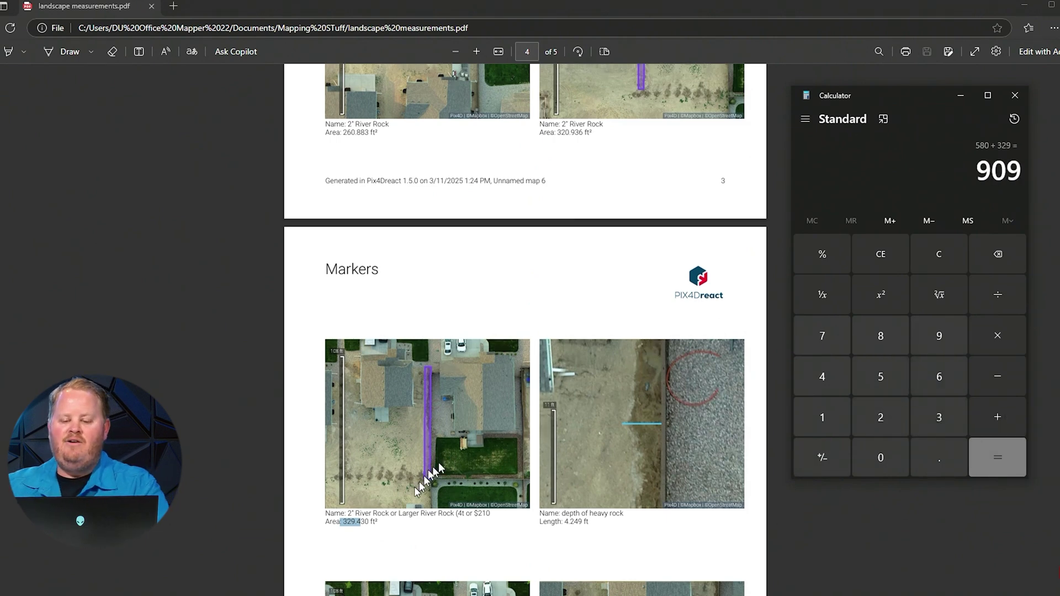
scroll(635, 359, "up", 5)
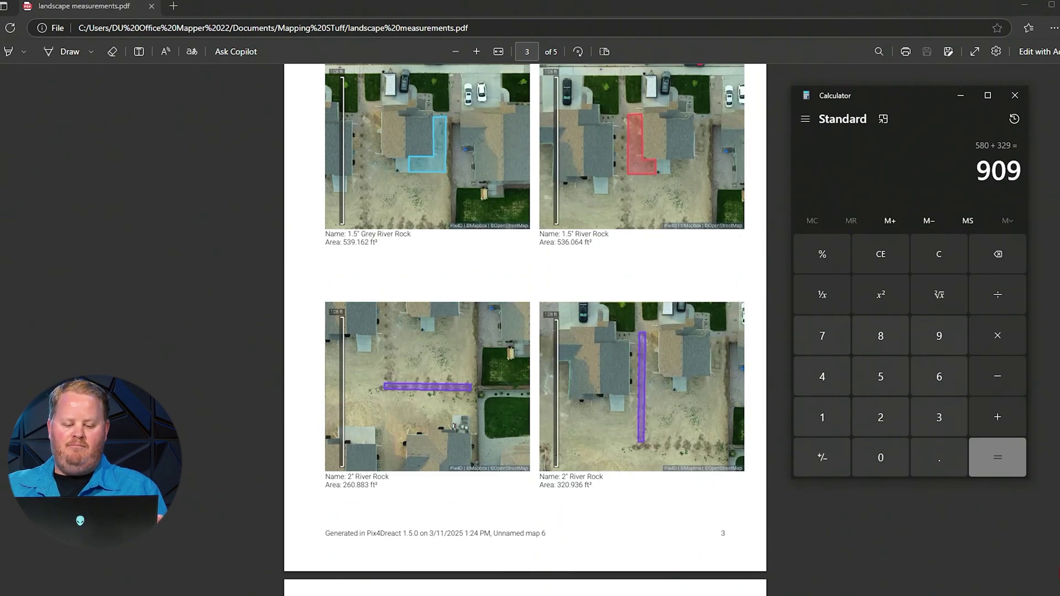
left_click(401, 563)
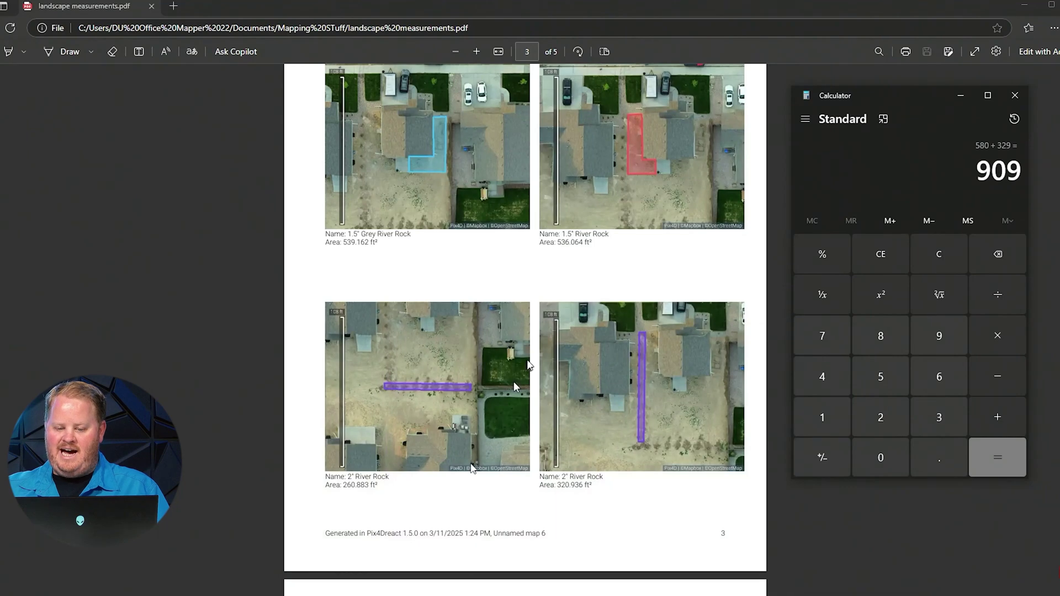
Scroll the landscape measurements PDF to its Markers page beside the 909 total.
scroll(533, 376, "up", 1)
scroll(533, 375, "down", 5)
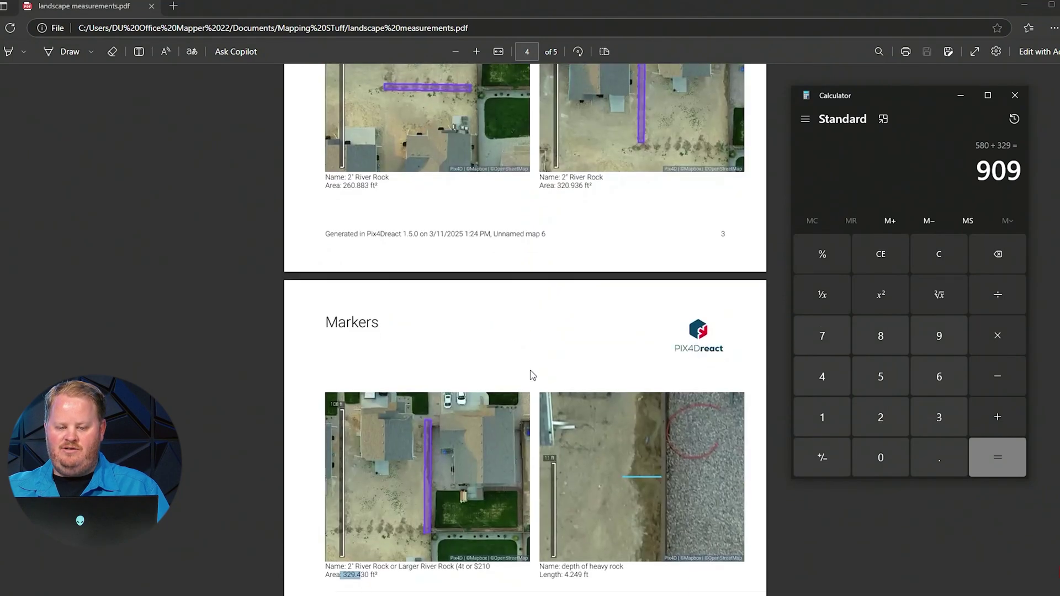
scroll(533, 375, "down", 5)
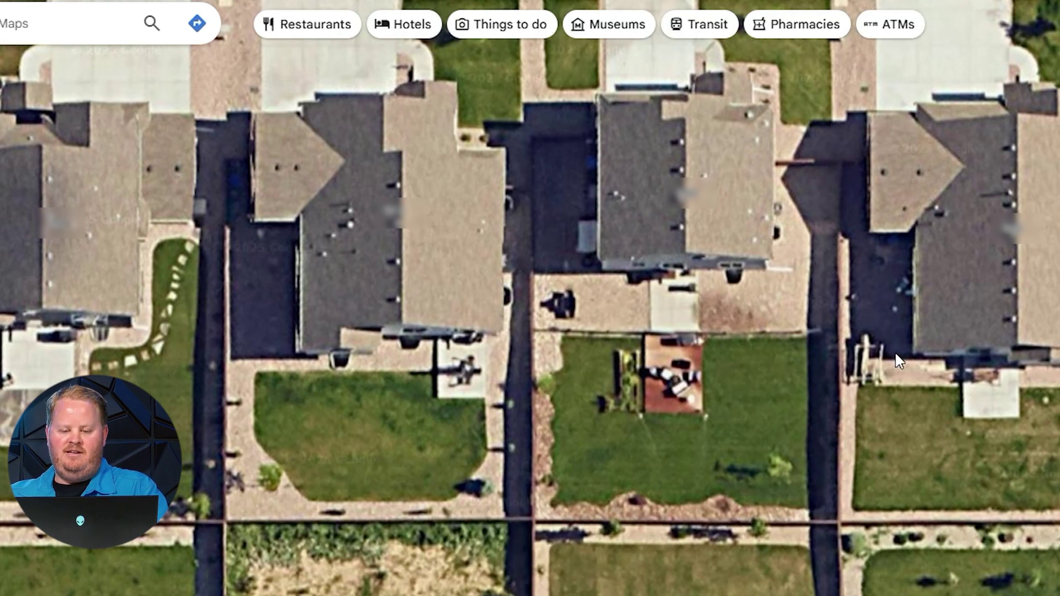
left_click(610, 305)
left_click(770, 302)
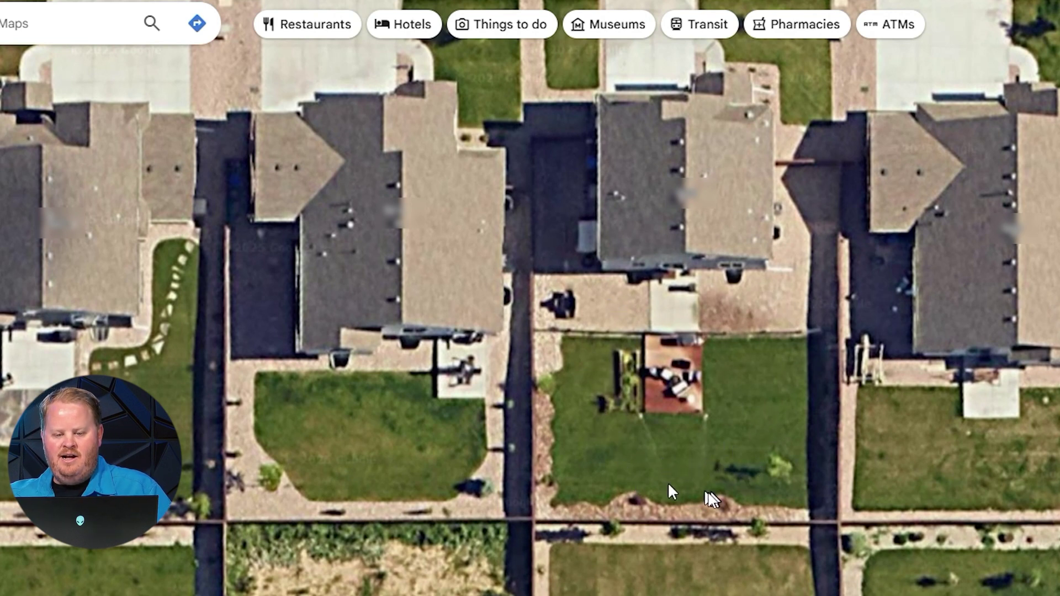
left_click(676, 382)
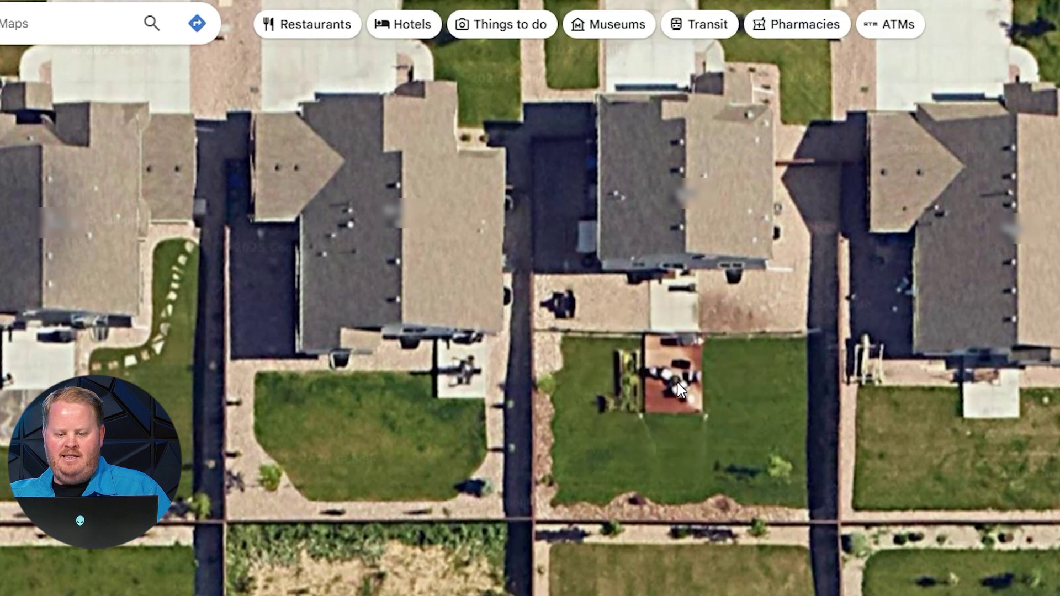
left_click(678, 387)
left_click(677, 388)
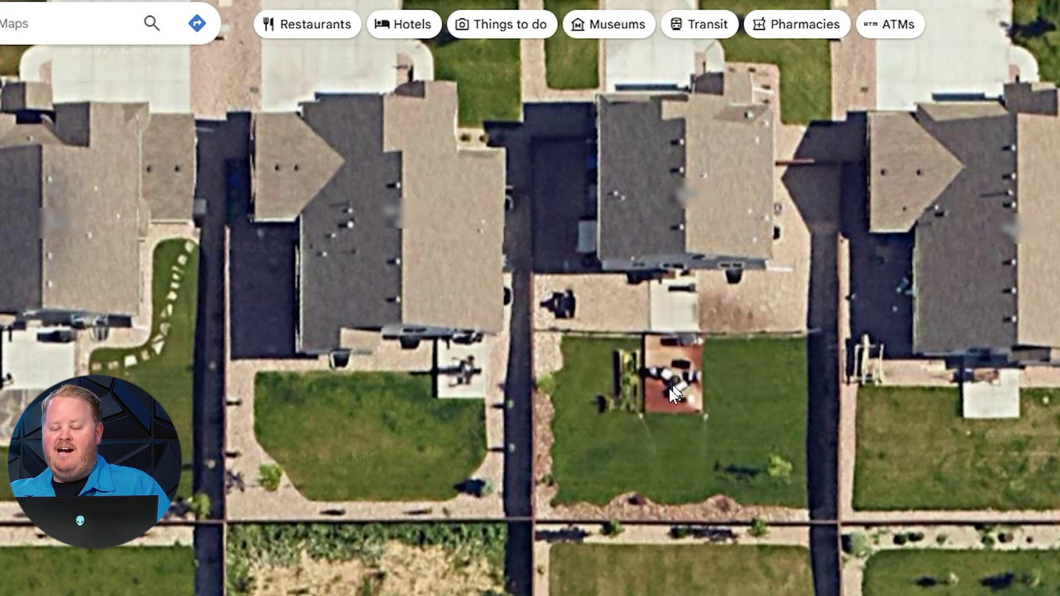